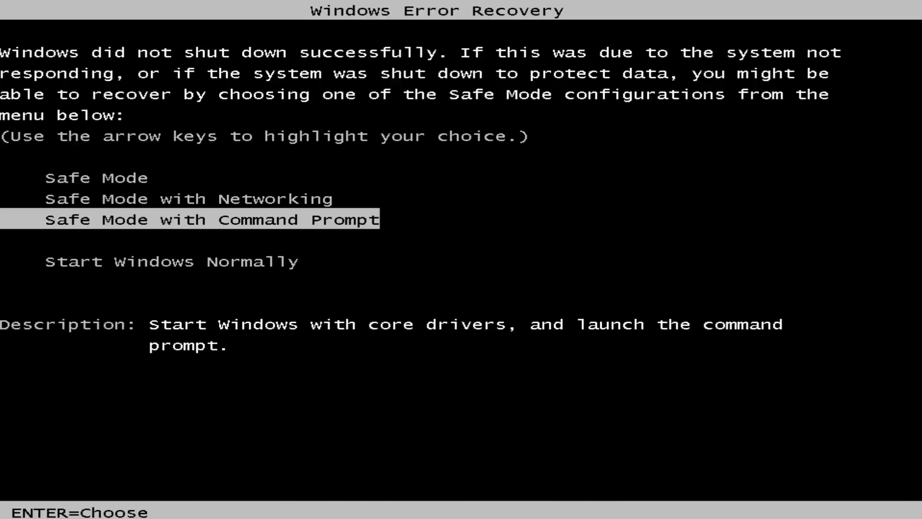
# Choose Safe Mode with Networking in the Windows Error Recovery menu and boot to the desktop.
pyautogui.press('Up')
pyautogui.press('Up')
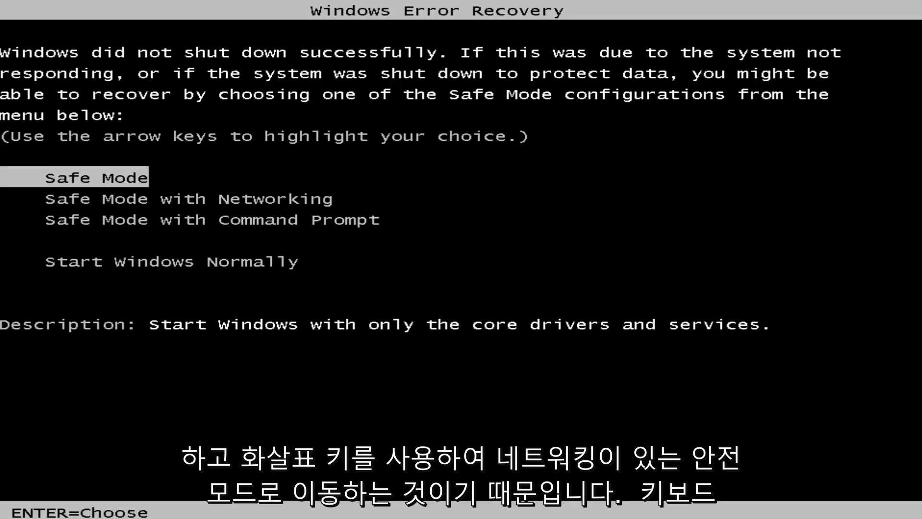
pyautogui.press('Down')
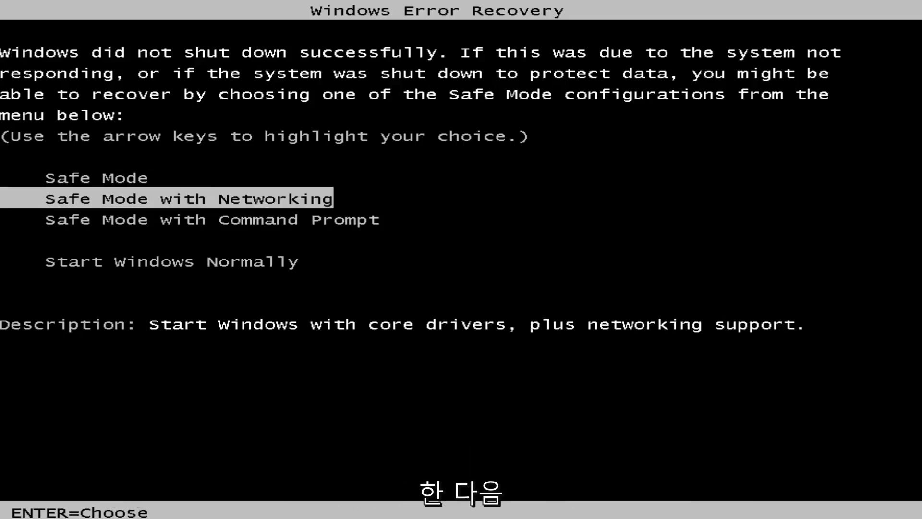
pyautogui.press('Return')
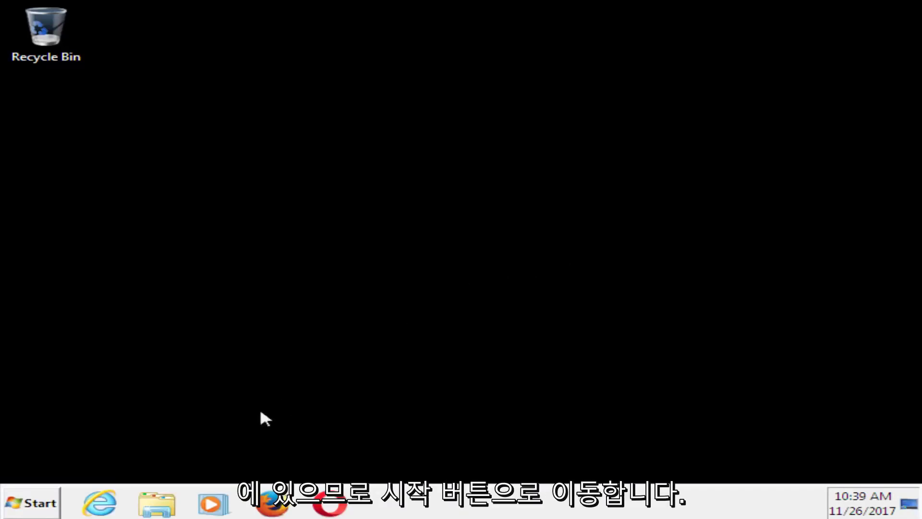
# Find regedit through Start menu search and run it as administrator.
pyautogui.click(24, 507)
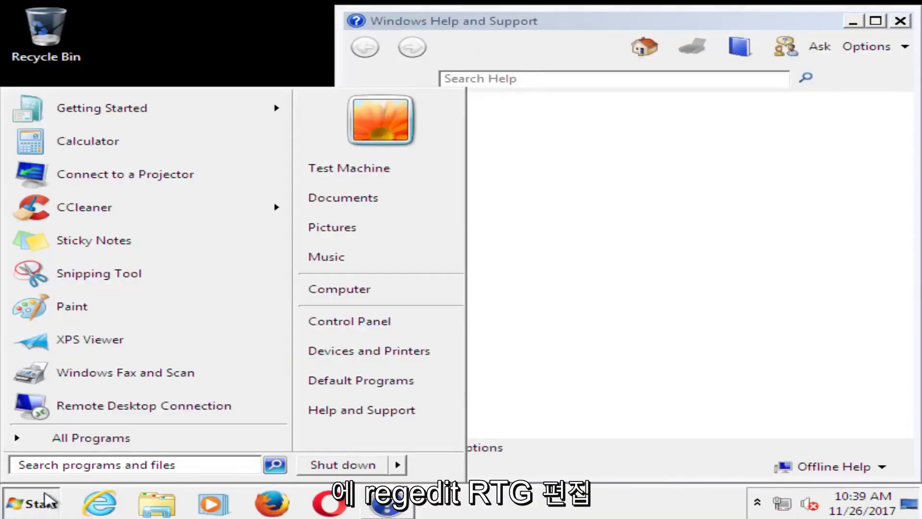
pyautogui.write('reg')
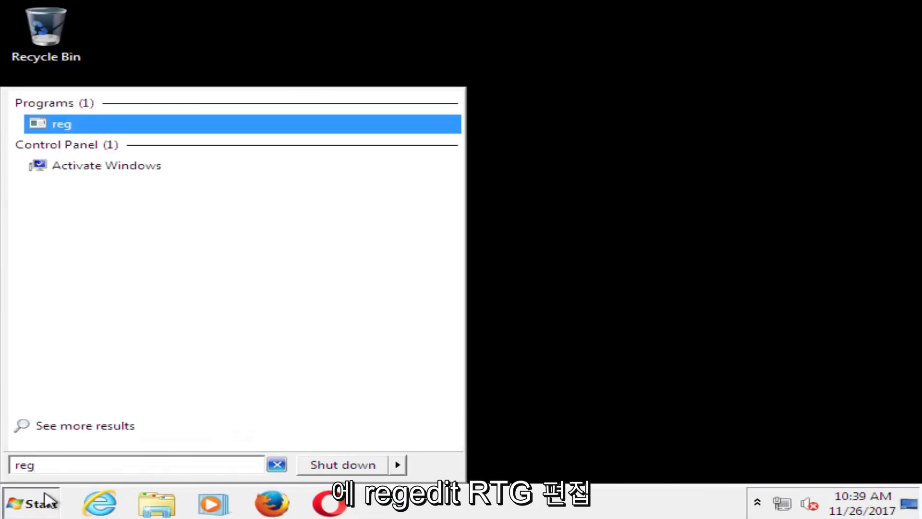
pyautogui.write('ed')
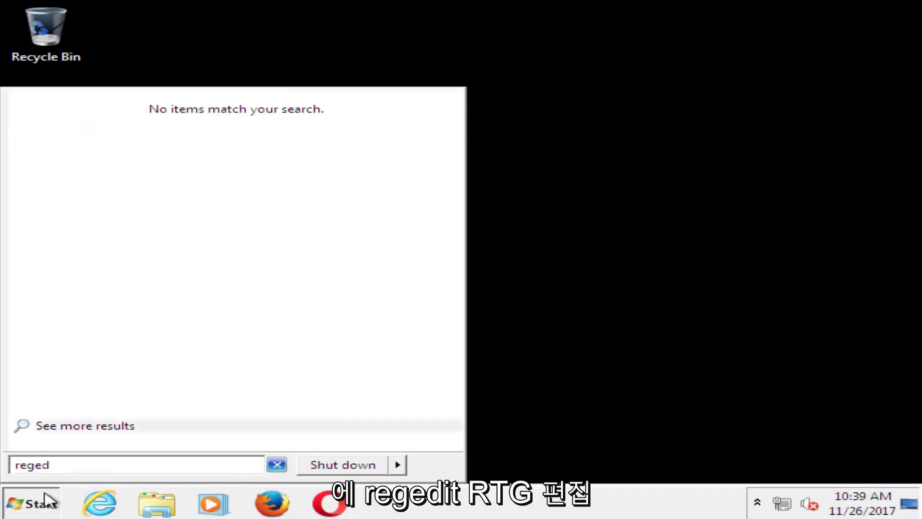
pyautogui.write('it')
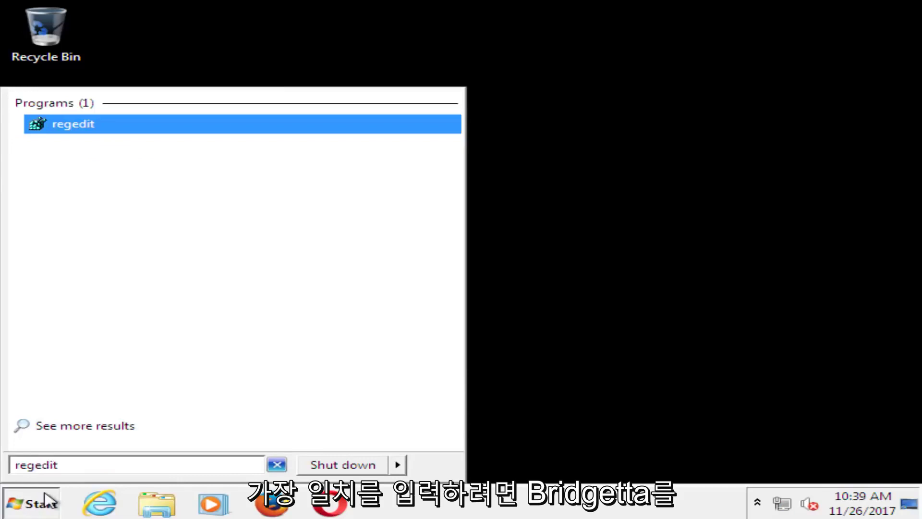
pyautogui.rightClick(64, 125)
pyautogui.click(99, 149)
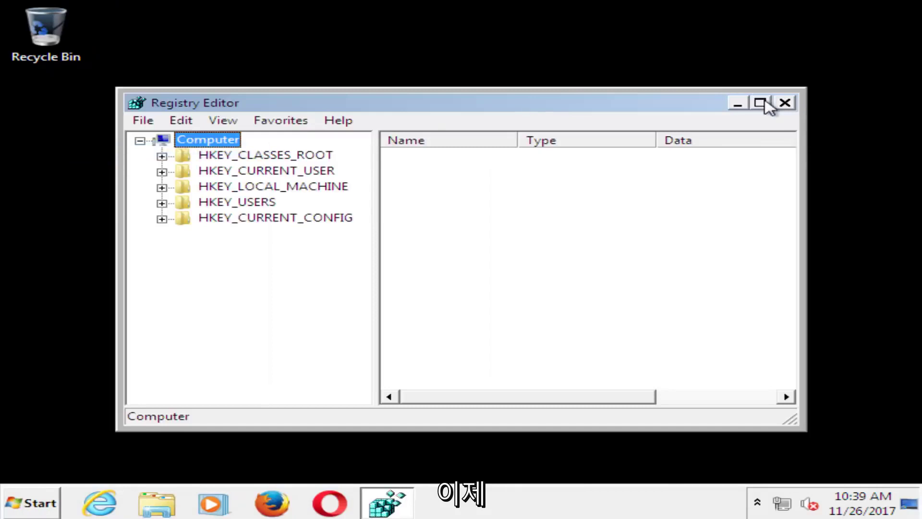
# Maximize Registry Editor, expand HKEY_LOCAL_MACHINE and SOFTWARE, and widen the key tree pane.
pyautogui.click(761, 103)
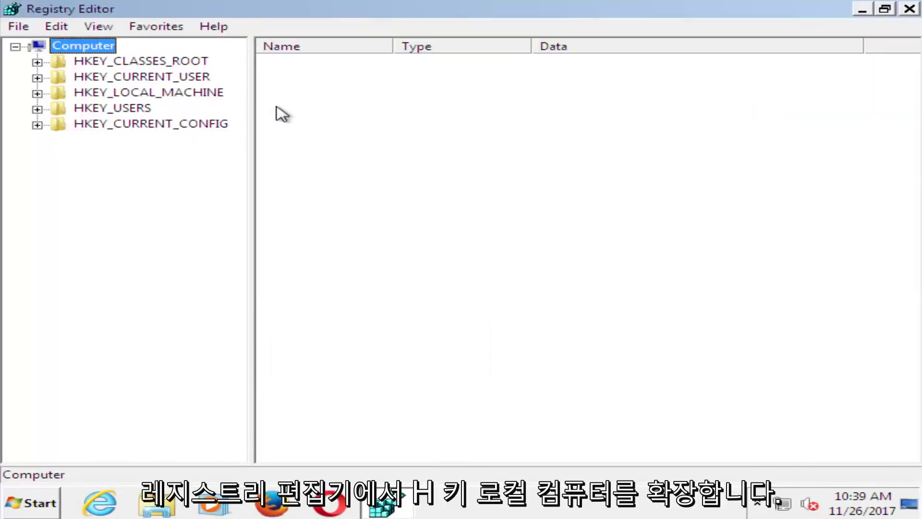
pyautogui.click(93, 92)
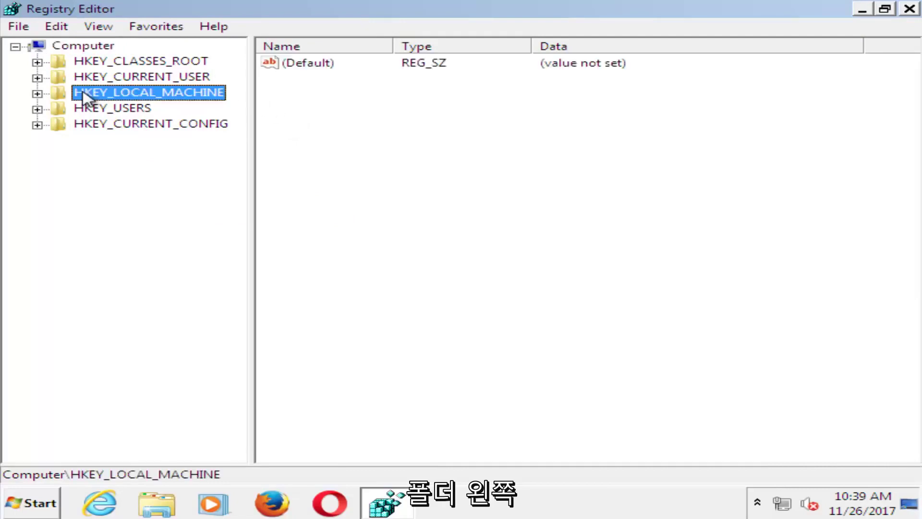
pyautogui.click(37, 94)
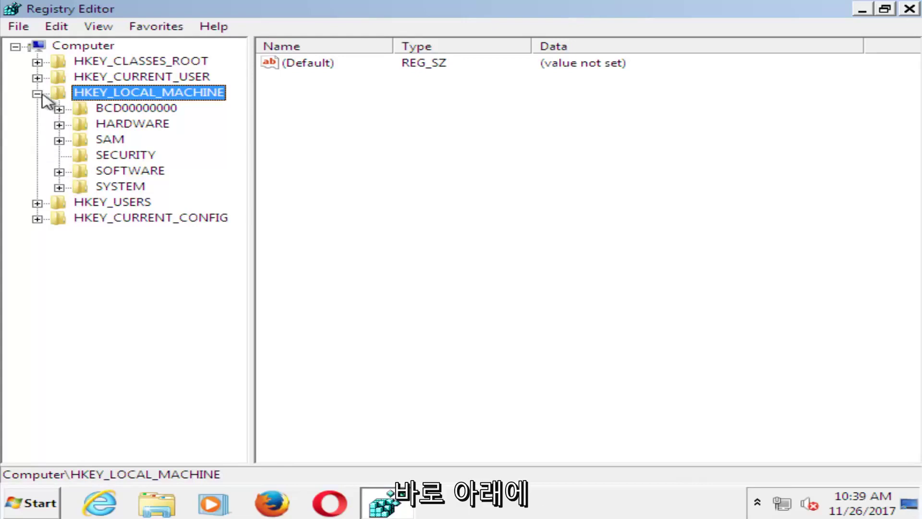
pyautogui.click(60, 172)
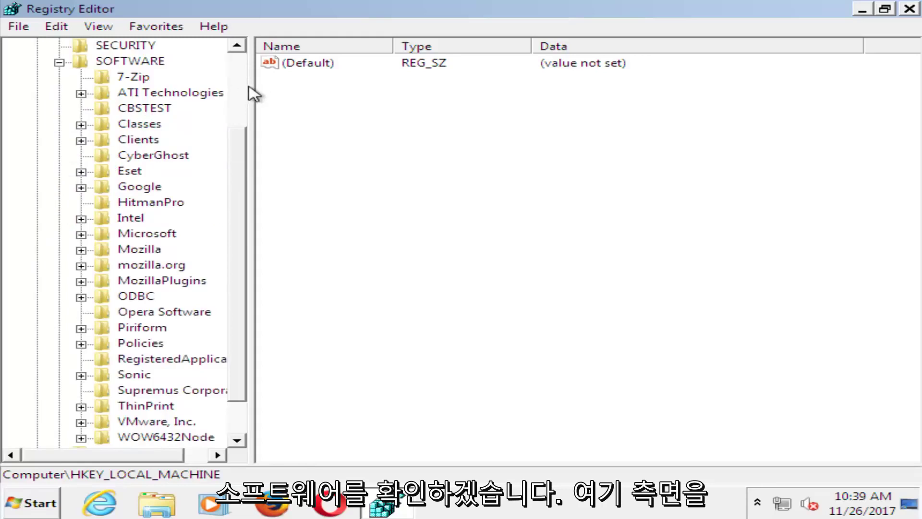
pyautogui.moveTo(252, 86); pyautogui.dragTo(327, 86)
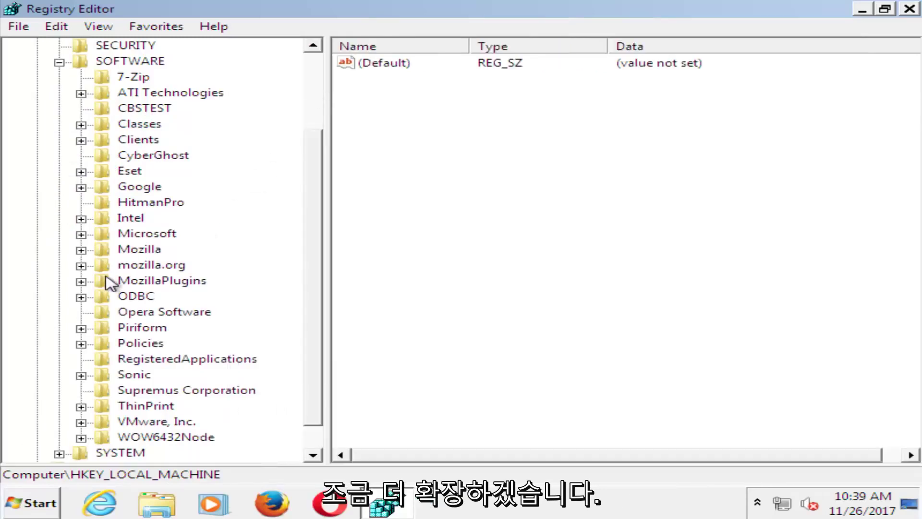
pyautogui.scroll(-1, 109, 282)
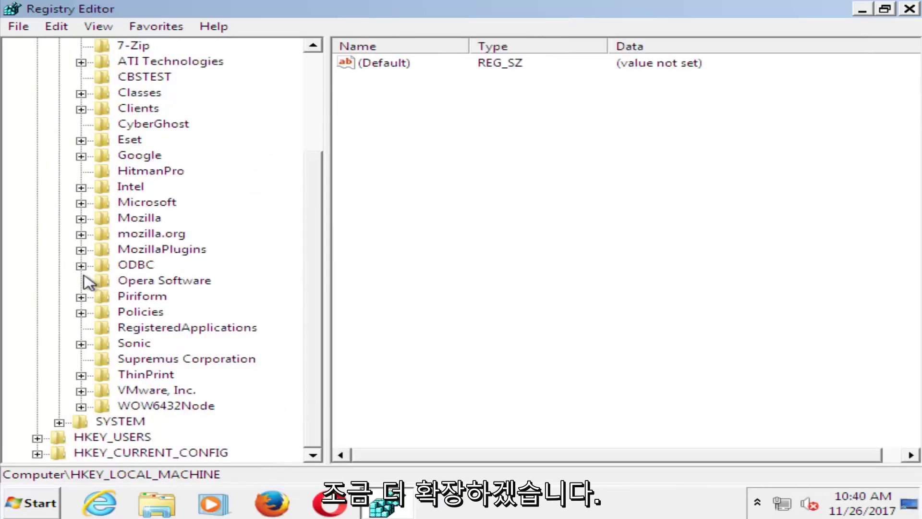
# Expand SOFTWARE\Microsoft down to Windows NT, widening the tree pane so full names show.
pyautogui.click(81, 203)
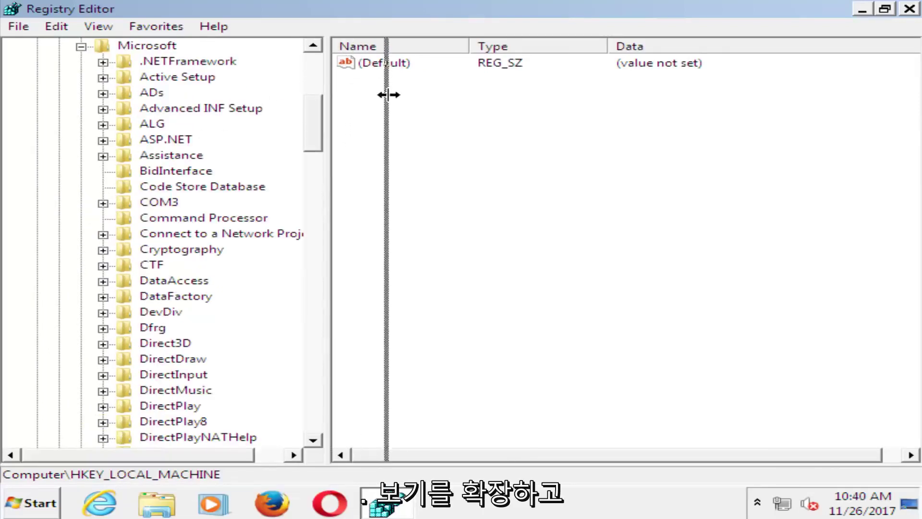
pyautogui.moveTo(325, 79); pyautogui.dragTo(399, 93)
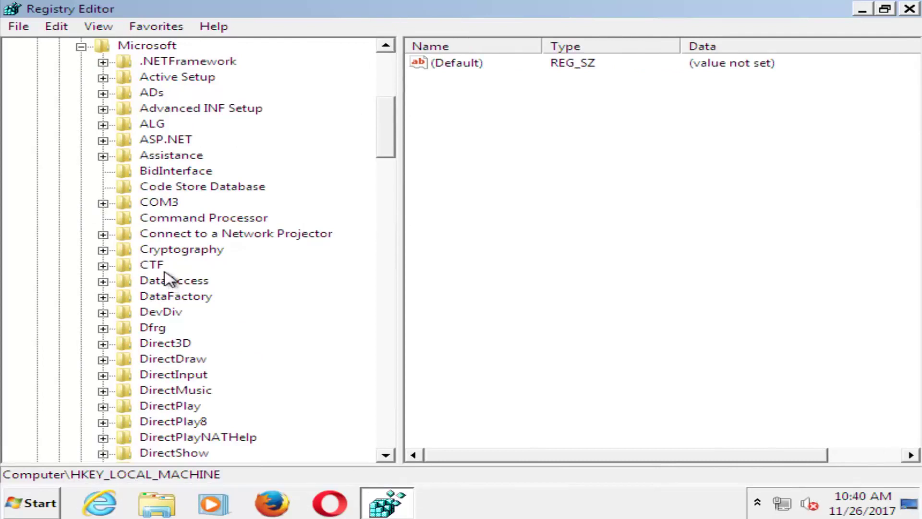
pyautogui.moveTo(391, 123); pyautogui.dragTo(391, 370)
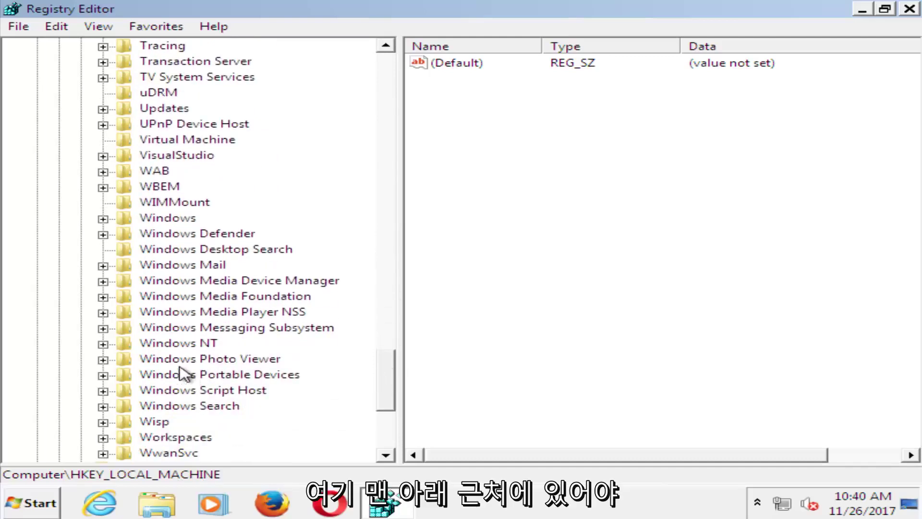
pyautogui.click(154, 344)
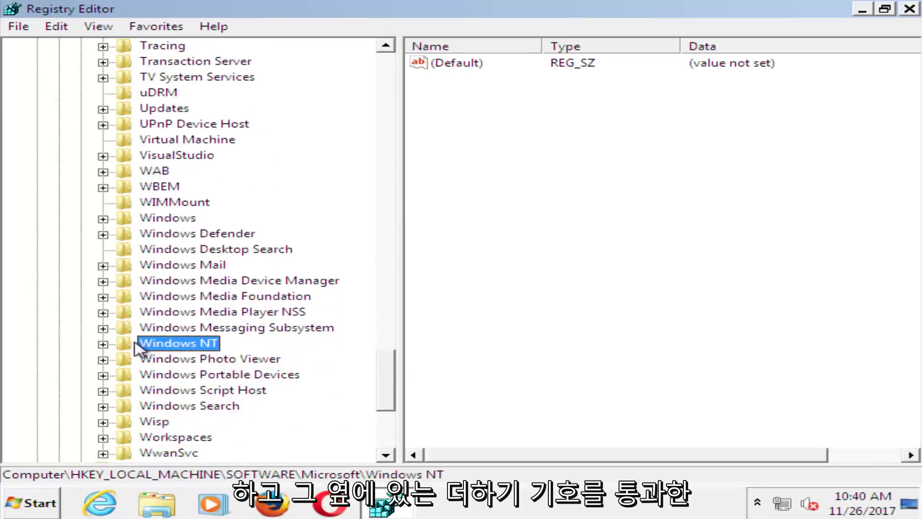
pyautogui.click(103, 344)
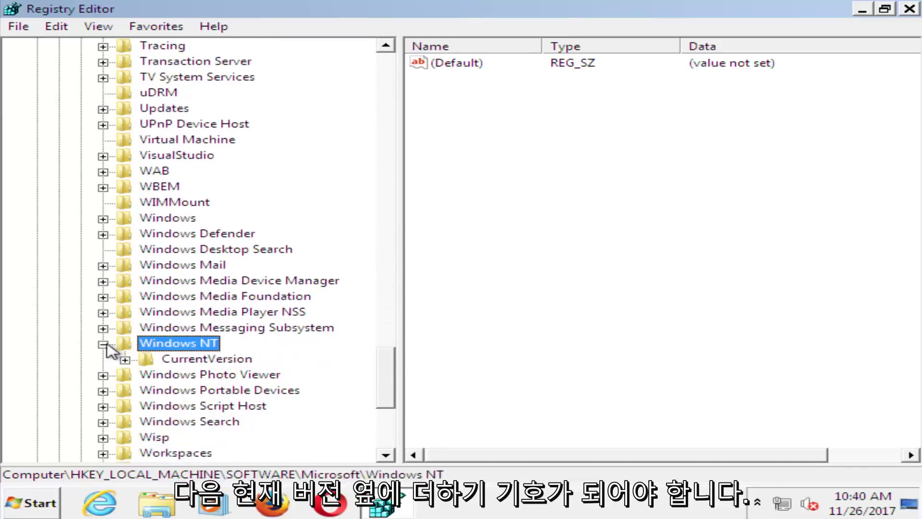
# Expand CurrentVersion and ProfileList to list all five profile subkeys.
pyautogui.click(124, 361)
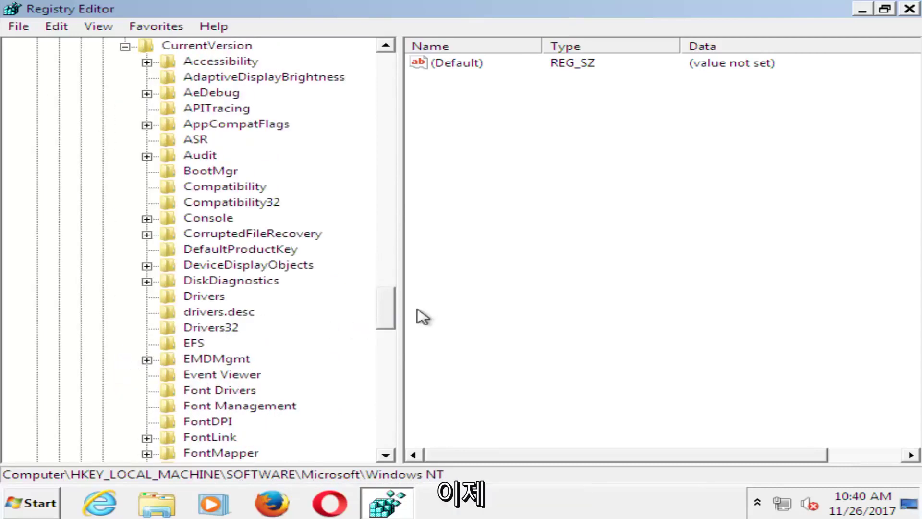
pyautogui.scroll(-10, 216, 391)
pyautogui.click(214, 390)
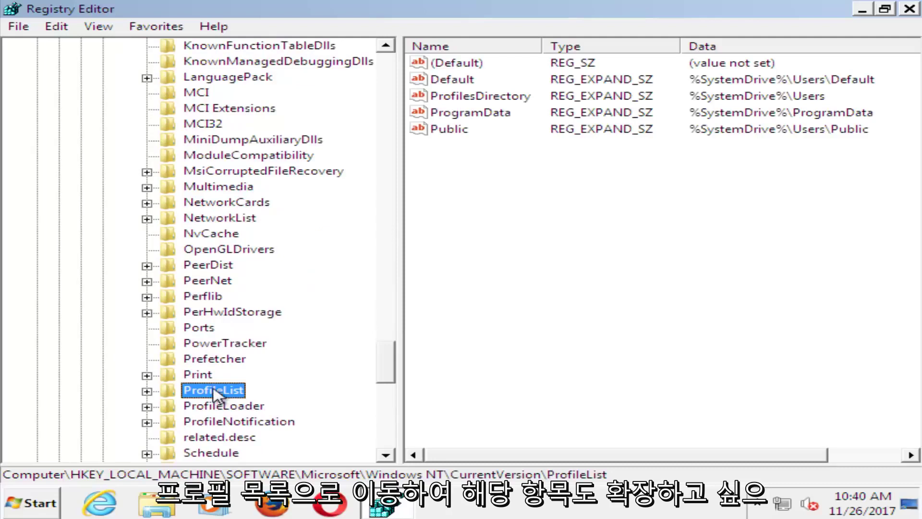
pyautogui.click(147, 391)
pyautogui.scroll(-3, 148, 397)
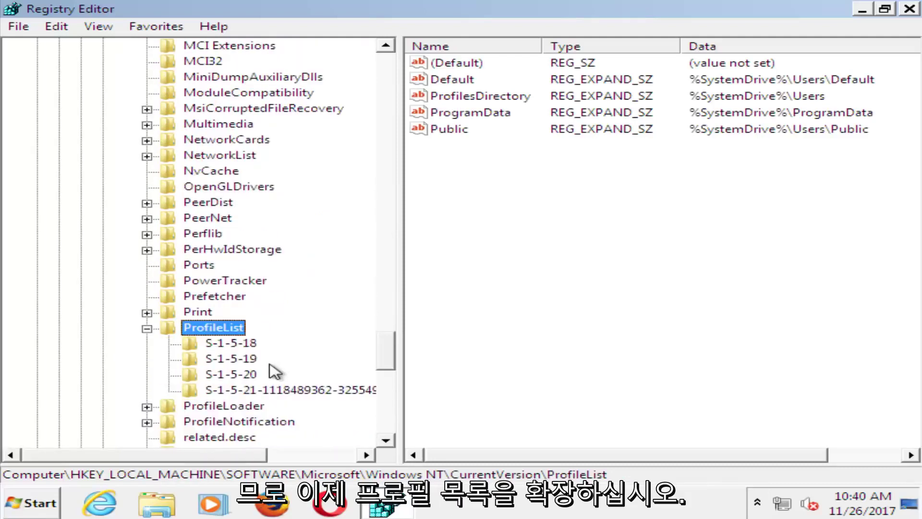
pyautogui.scroll(-3, 269, 370)
pyautogui.click(147, 281)
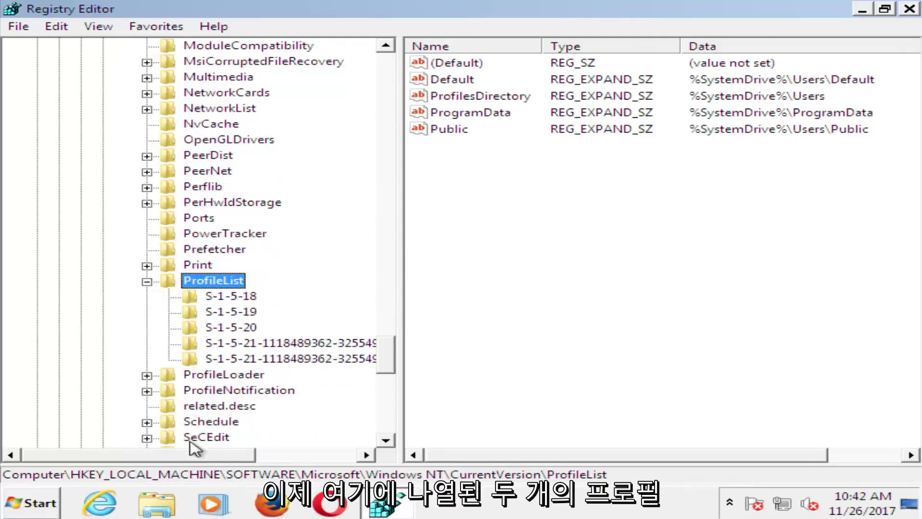
# Rename the S-1-5-21 profile key without .bak by appending '.ba' to its name.
pyautogui.moveTo(197, 454); pyautogui.dragTo(301, 456)
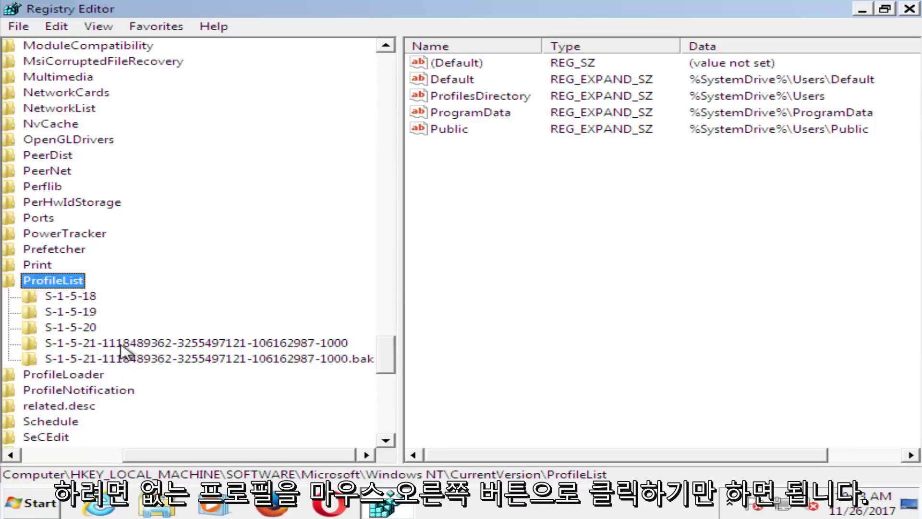
pyautogui.click(102, 345)
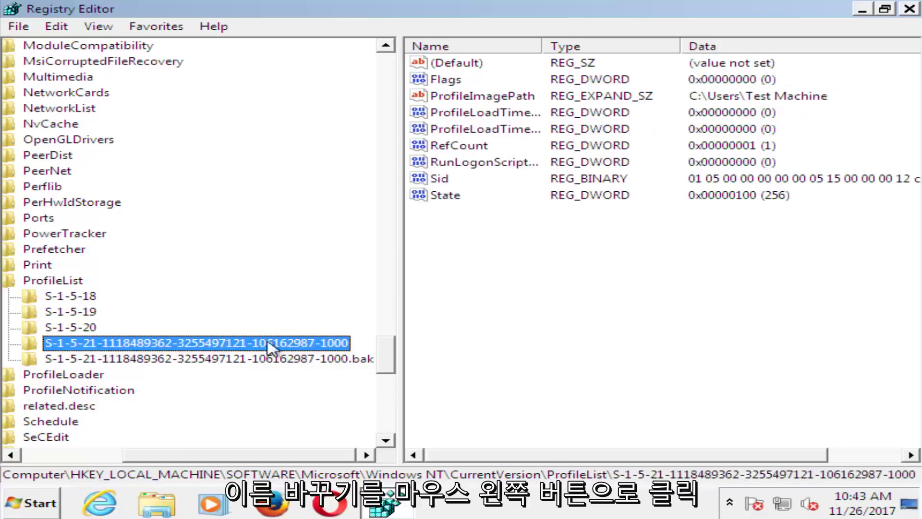
pyautogui.rightClick(198, 341)
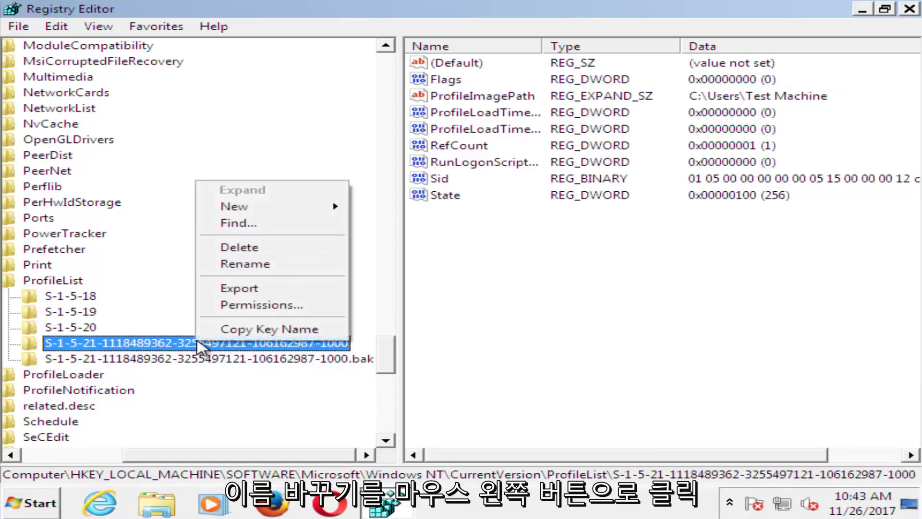
pyautogui.click(253, 265)
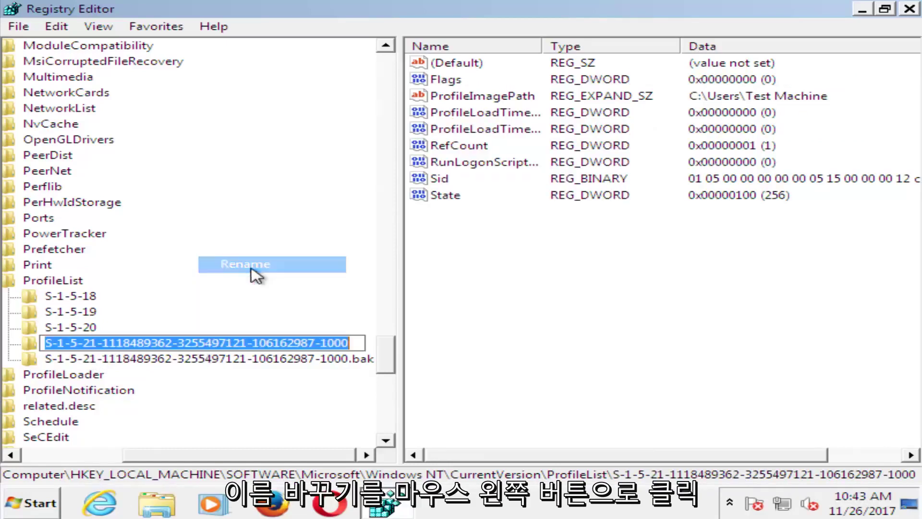
pyautogui.click(355, 344)
pyautogui.write('.ba')
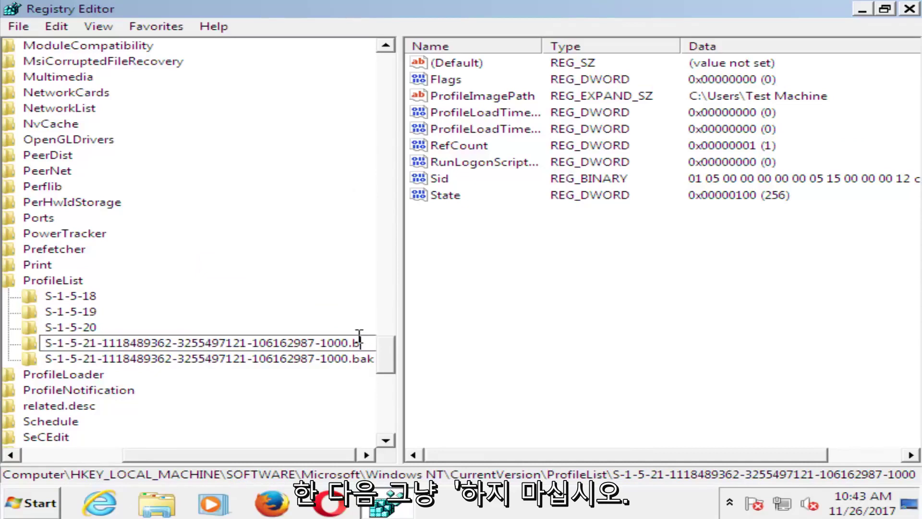
pyautogui.press('Return')
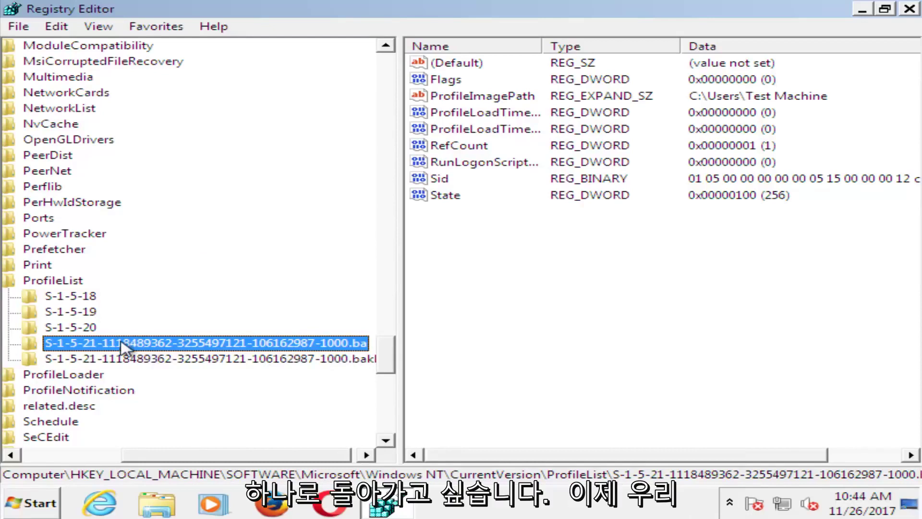
# Rename the key ending in .ba, deleting the trailing 'ba' so it ends in -1000.
pyautogui.moveTo(347, 343); pyautogui.dragTo(364, 344)
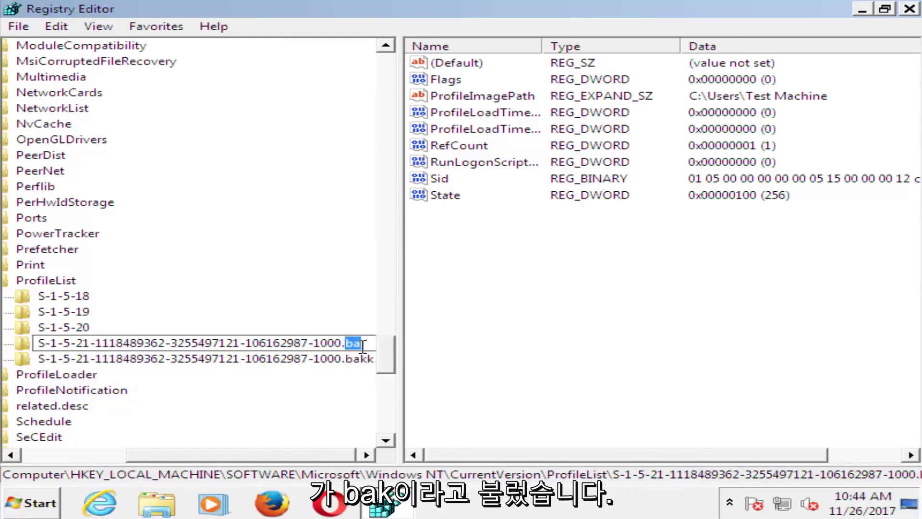
pyautogui.rightClick(364, 344)
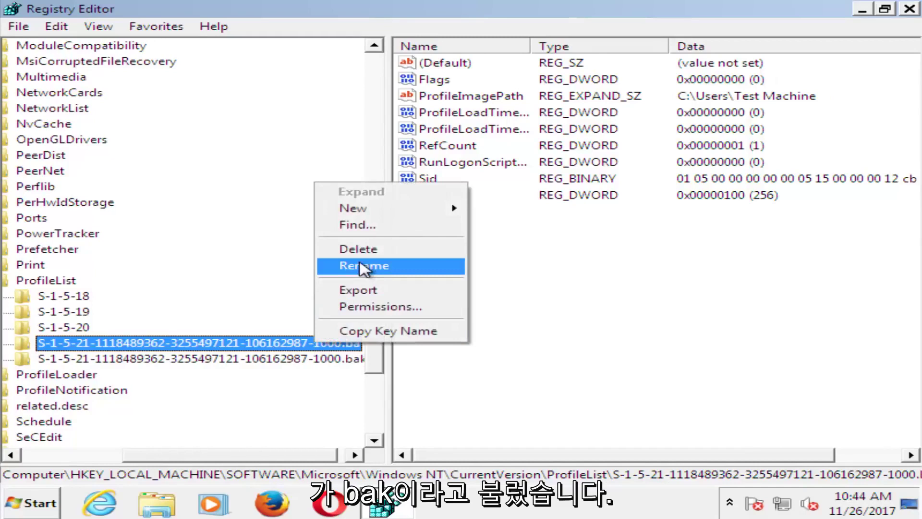
pyautogui.click(362, 266)
pyautogui.click(352, 343)
pyautogui.press('BackSpace')
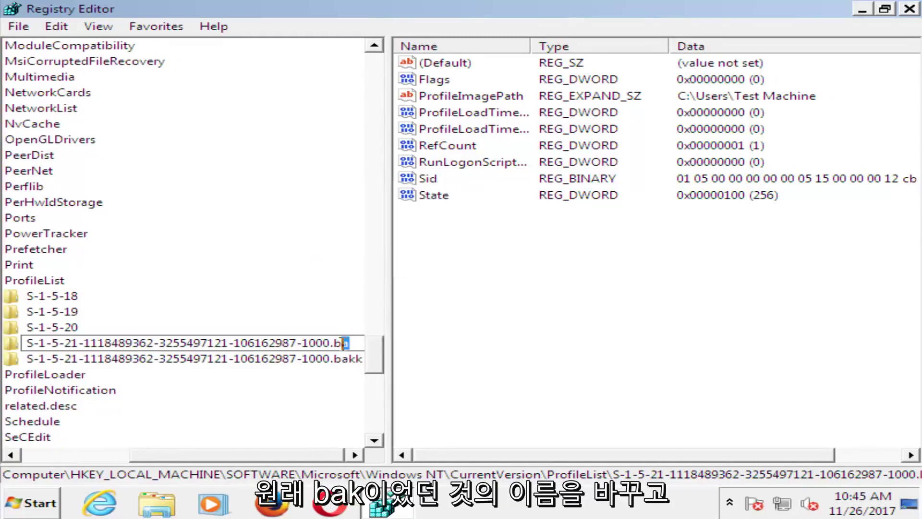
pyautogui.press('BackSpace')
pyautogui.press('Return')
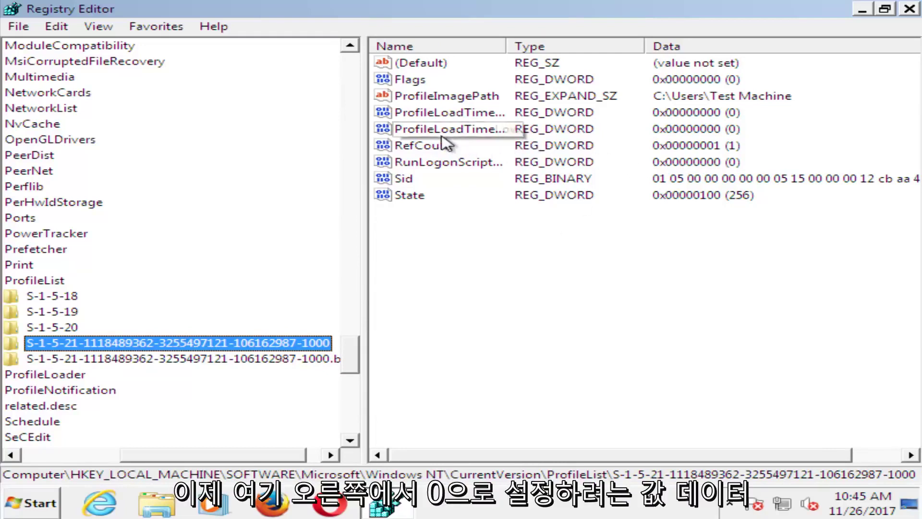
# Change the -1000 profile key's RefCount value from 1 to 0.
pyautogui.doubleClick(423, 145)
pyautogui.click(104, 168)
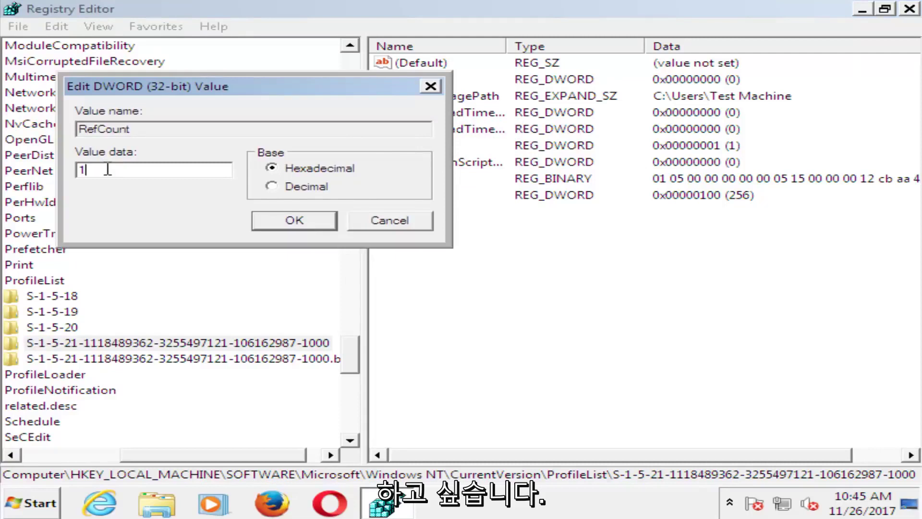
pyautogui.moveTo(107, 169); pyautogui.dragTo(72, 171)
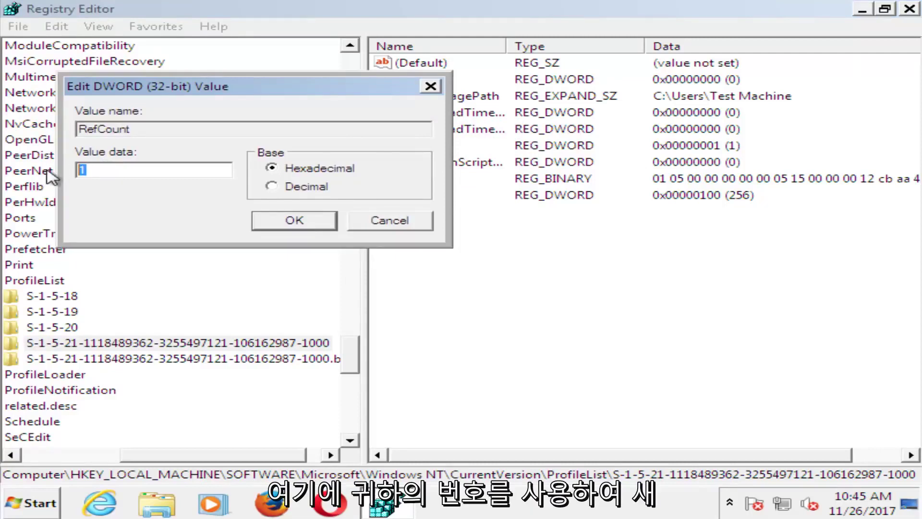
pyautogui.write('0')
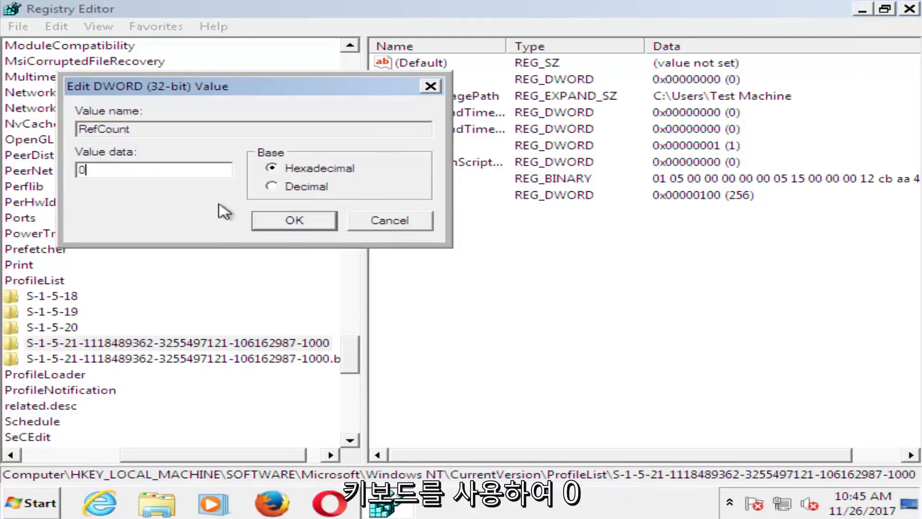
pyautogui.click(292, 224)
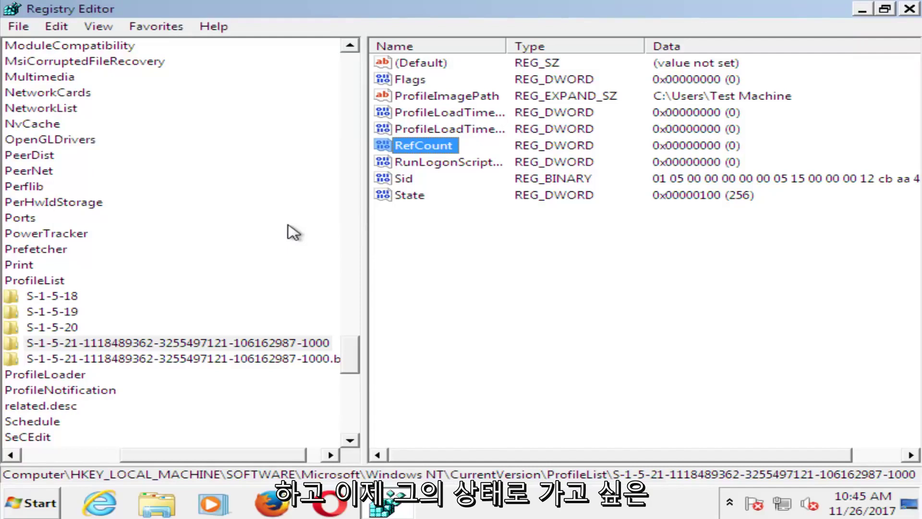
# Set the State value of the -1000 profile key to 0.
pyautogui.doubleClick(408, 195)
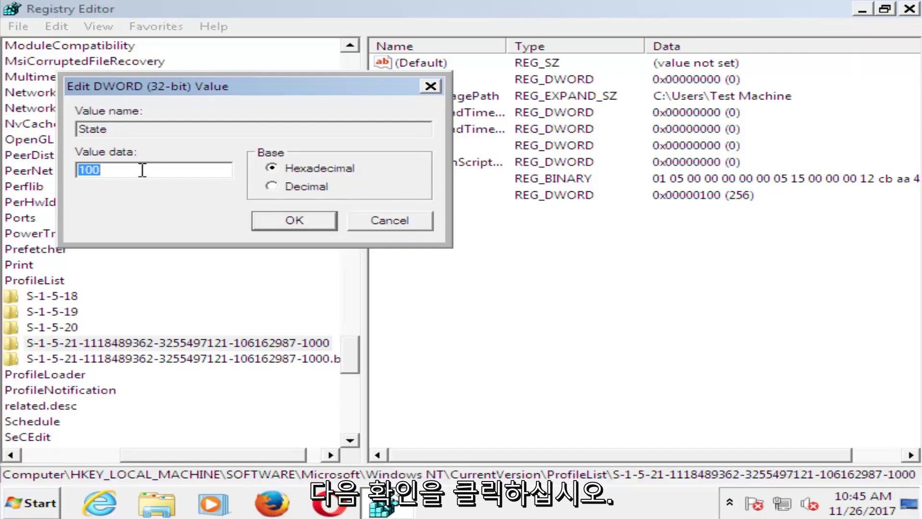
pyautogui.write('0')
pyautogui.click(285, 222)
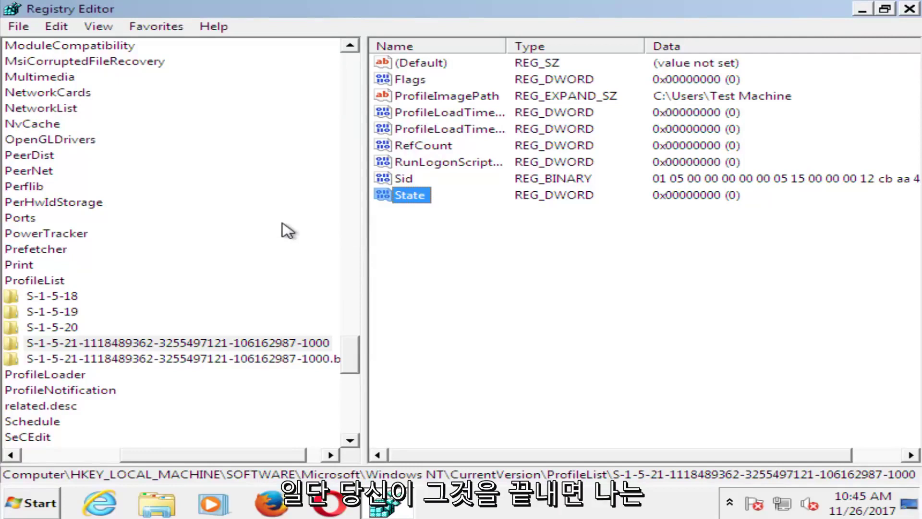
# Close Registry Editor and restart Windows from the Start menu.
pyautogui.click(909, 9)
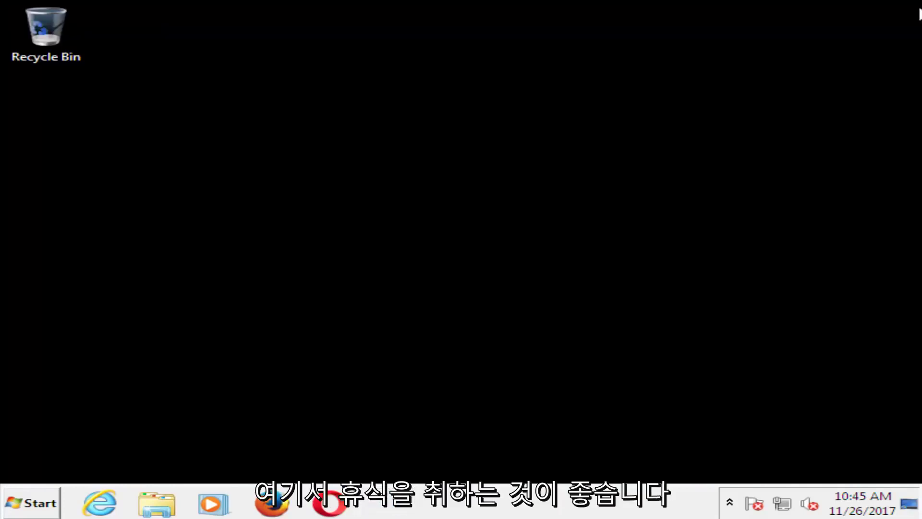
pyautogui.click(26, 503)
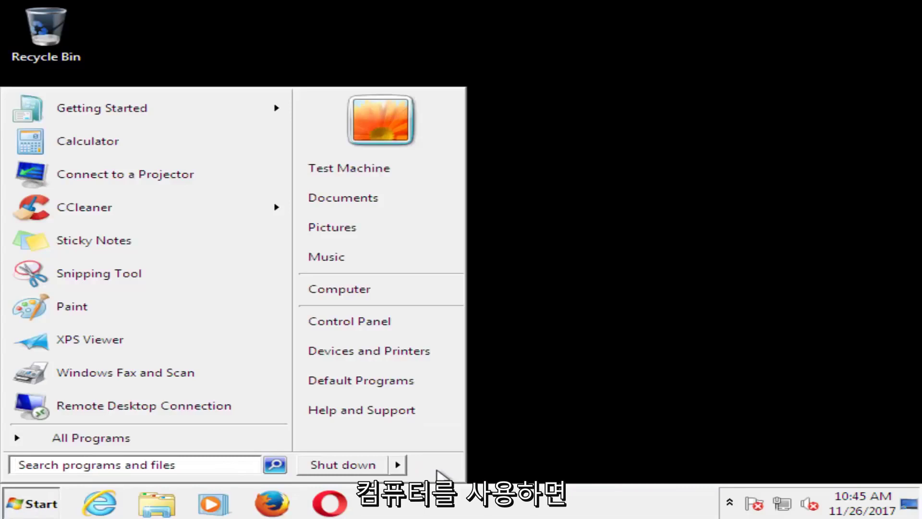
pyautogui.click(427, 466)
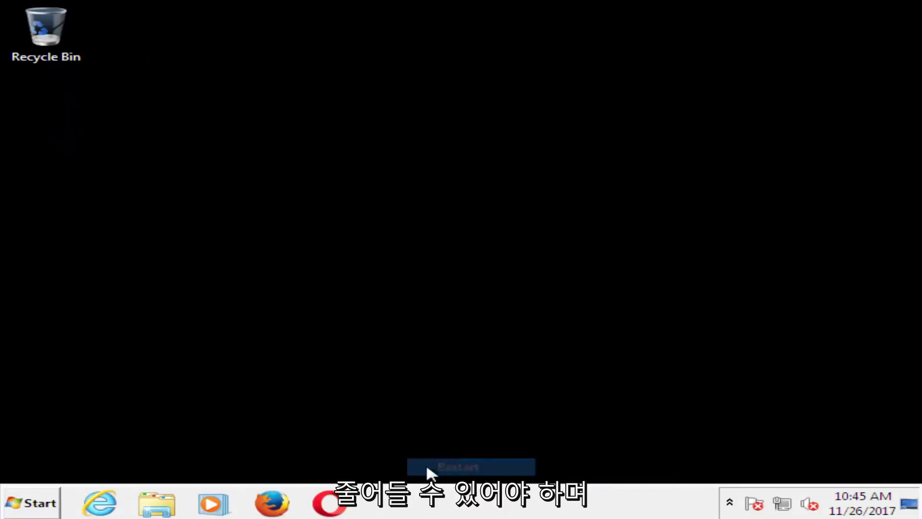